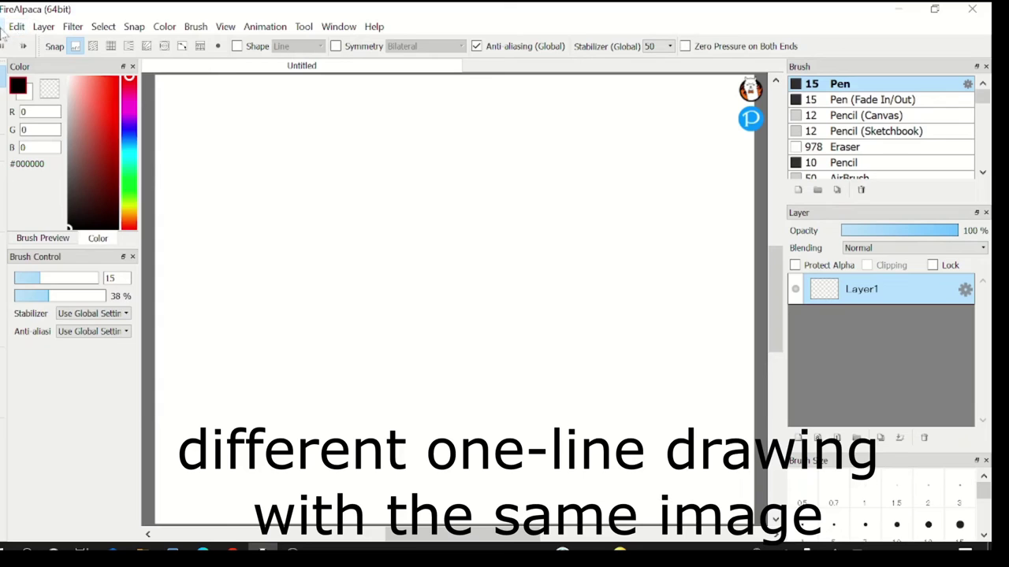
# Open the sagan.jpg portrait photo from the Desktop as a new document
pyautogui.click(55, 85)
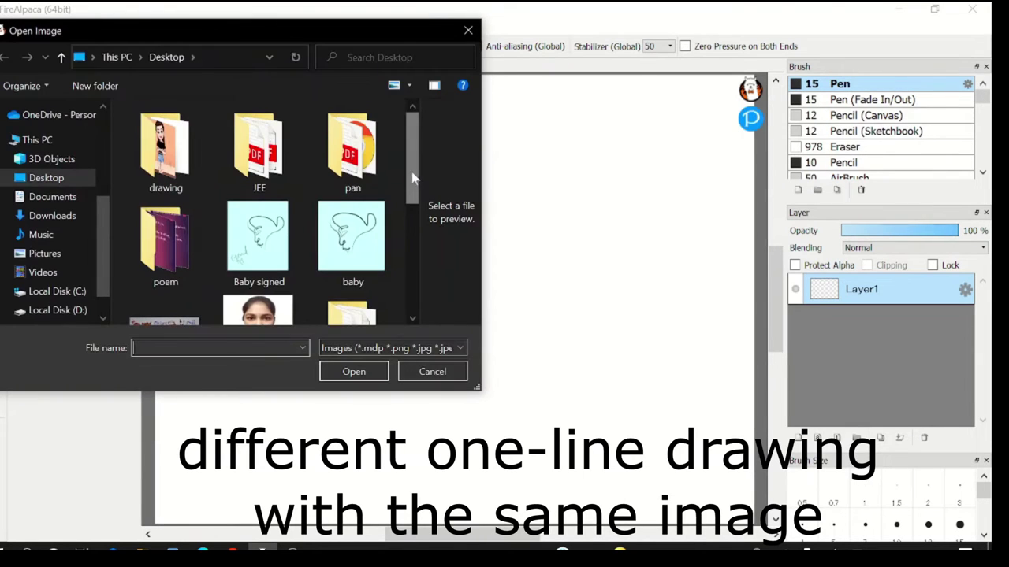
pyautogui.scroll(-1, 412, 157)
pyautogui.doubleClick(258, 299)
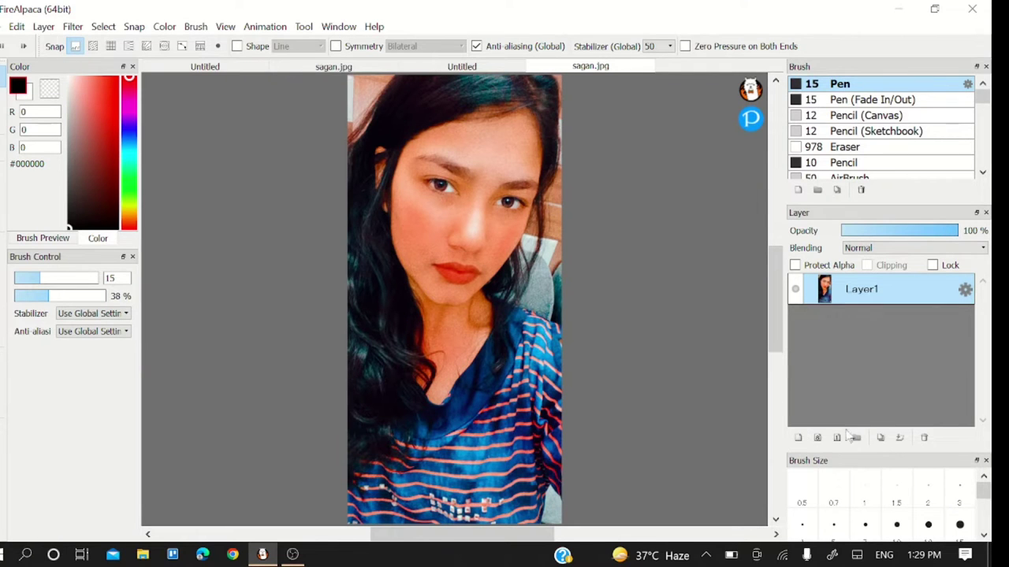
# Add empty Layer2, set a yellow background colour, and fade the photo layer to 46% opacity
pyautogui.click(797, 438)
pyautogui.click(852, 330)
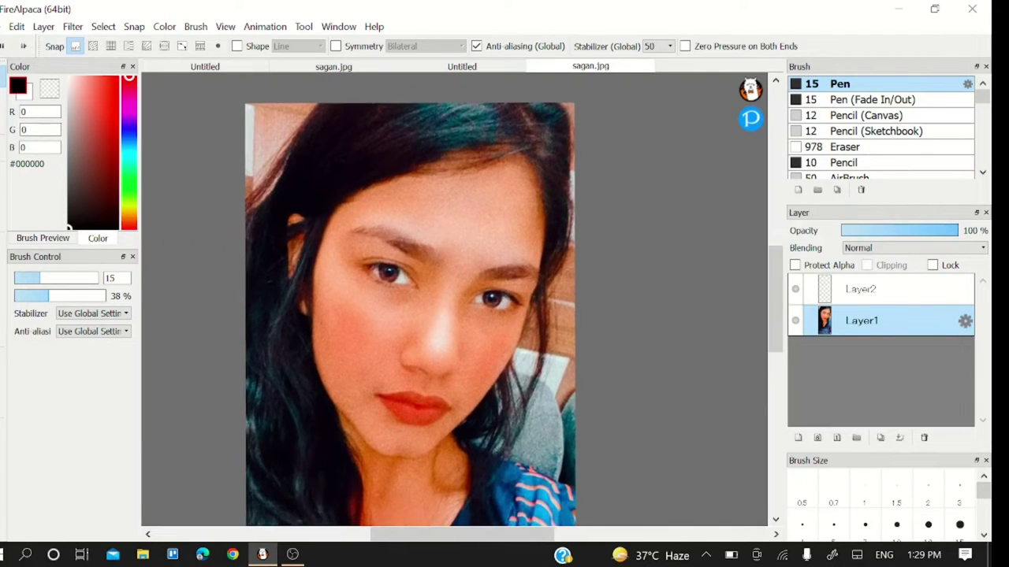
pyautogui.moveTo(524, 283); pyautogui.dragTo(524, 324)
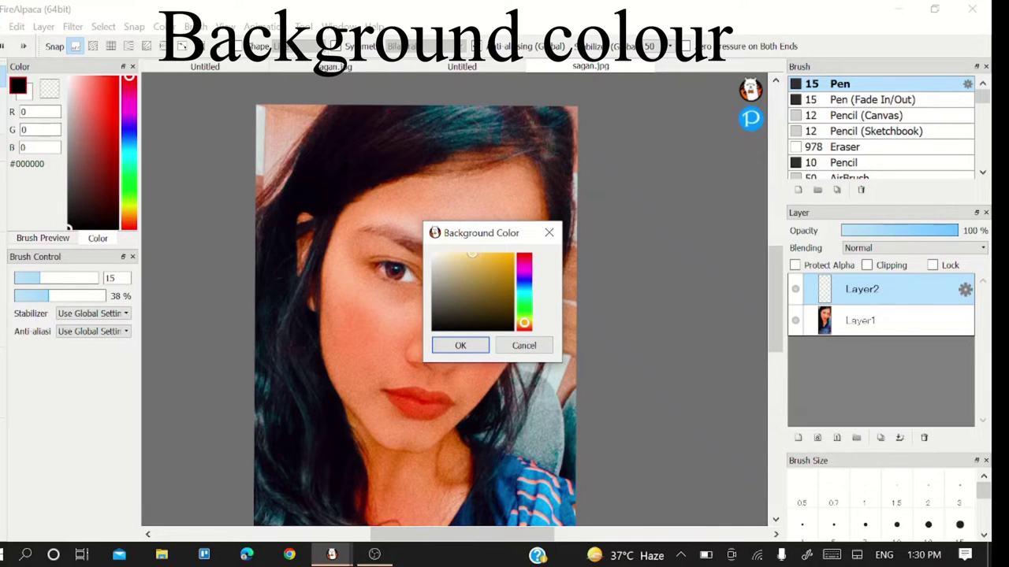
pyautogui.click(460, 345)
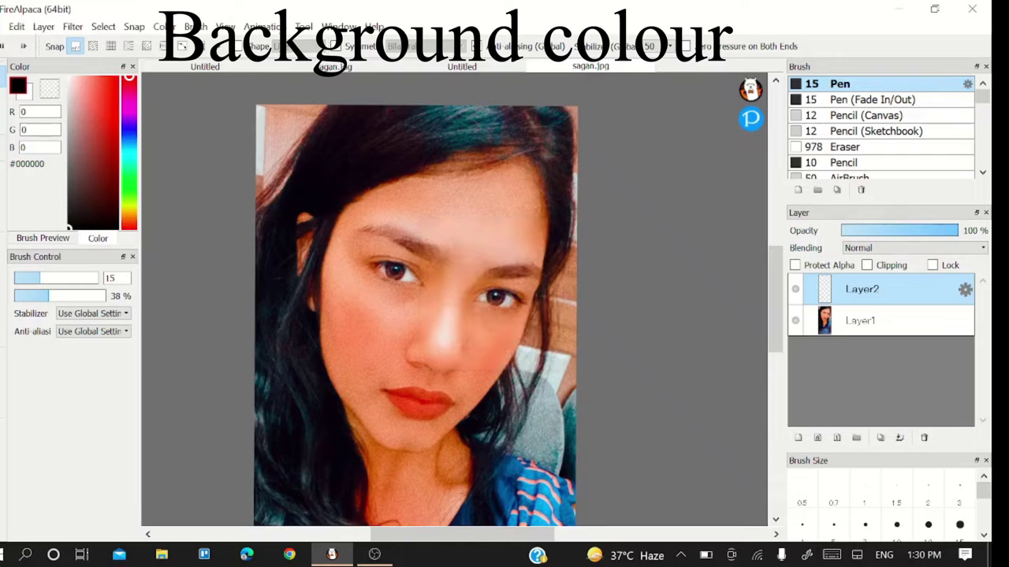
pyautogui.click(862, 320)
pyautogui.moveTo(957, 230)
pyautogui.mouseDown()
pyautogui.moveTo(854, 230)
pyautogui.moveTo(896, 230)
pyautogui.mouseUp()
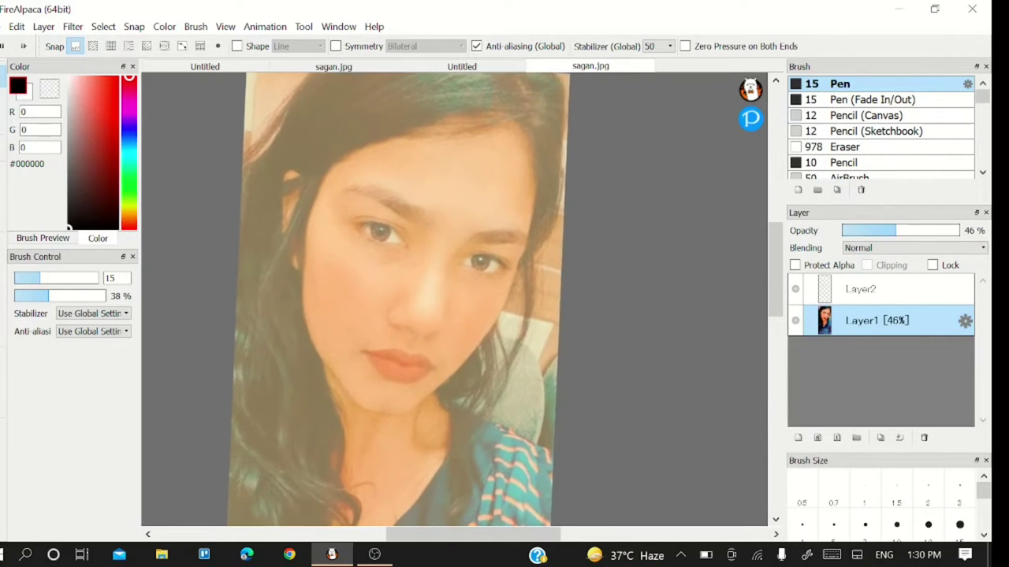
# Trace the jawline, left face side, brow and hair edge as a one-line face on Layer2
pyautogui.moveTo(498, 312)
pyautogui.mouseDown()
pyautogui.moveTo(449, 370)
pyautogui.moveTo(394, 377)
pyautogui.moveTo(339, 281)
pyautogui.mouseUp()
pyautogui.moveTo(350, 200)
pyautogui.mouseDown()
pyautogui.moveTo(391, 186)
pyautogui.moveTo(451, 209)
pyautogui.moveTo(449, 264)
pyautogui.moveTo(401, 334)
pyautogui.mouseUp()
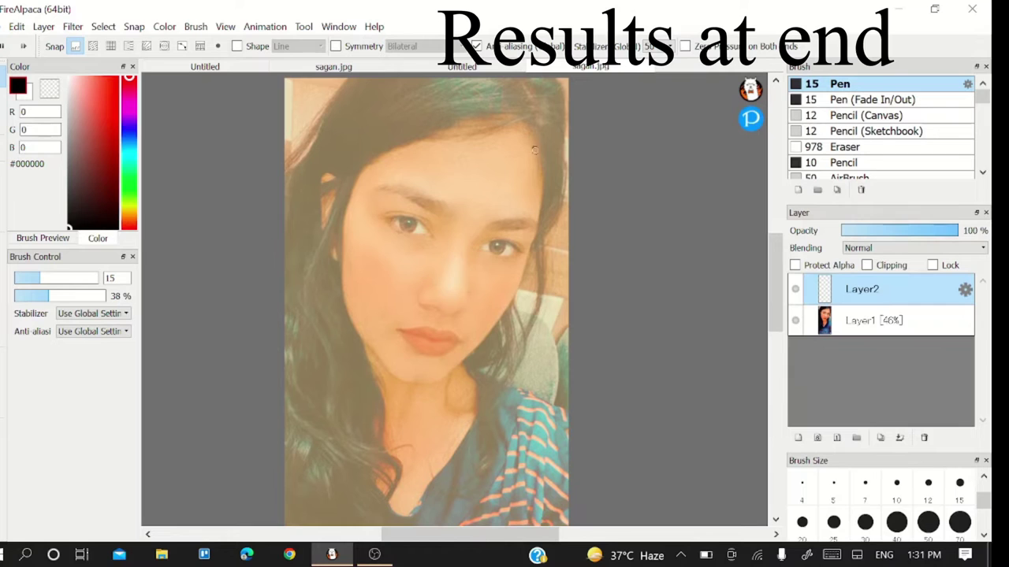
pyautogui.moveTo(534, 146)
pyautogui.mouseDown()
pyautogui.moveTo(538, 233)
pyautogui.moveTo(494, 327)
pyautogui.moveTo(400, 383)
pyautogui.moveTo(347, 268)
pyautogui.moveTo(369, 187)
pyautogui.moveTo(452, 210)
pyautogui.moveTo(398, 197)
pyautogui.moveTo(380, 231)
pyautogui.moveTo(429, 238)
pyautogui.moveTo(410, 217)
pyautogui.moveTo(422, 235)
pyautogui.moveTo(528, 227)
pyautogui.moveTo(468, 260)
pyautogui.moveTo(453, 315)
pyautogui.moveTo(423, 305)
pyautogui.moveTo(458, 341)
pyautogui.moveTo(413, 340)
pyautogui.moveTo(432, 355)
pyautogui.moveTo(425, 331)
pyautogui.mouseUp()
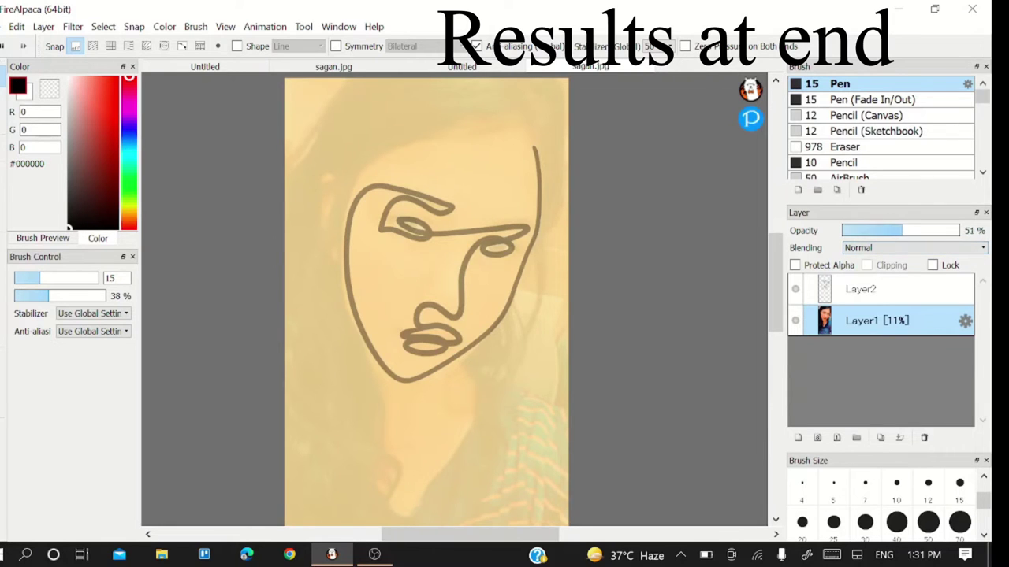
# Trace the hair edge and a curve across the face on Layer5 with the Pen
pyautogui.moveTo(524, 120)
pyautogui.mouseDown()
pyautogui.moveTo(544, 200)
pyautogui.moveTo(512, 301)
pyautogui.moveTo(482, 344)
pyautogui.moveTo(440, 377)
pyautogui.moveTo(403, 381)
pyautogui.moveTo(338, 289)
pyautogui.moveTo(367, 173)
pyautogui.moveTo(430, 139)
pyautogui.moveTo(502, 127)
pyautogui.moveTo(539, 228)
pyautogui.moveTo(498, 229)
pyautogui.moveTo(517, 246)
pyautogui.moveTo(482, 256)
pyautogui.moveTo(457, 281)
pyautogui.moveTo(454, 313)
pyautogui.moveTo(405, 331)
pyautogui.moveTo(455, 339)
pyautogui.moveTo(454, 328)
pyautogui.moveTo(444, 351)
pyautogui.moveTo(546, 197)
pyautogui.moveTo(510, 303)
pyautogui.moveTo(473, 361)
pyautogui.moveTo(412, 390)
pyautogui.moveTo(358, 337)
pyautogui.moveTo(338, 224)
pyautogui.moveTo(370, 162)
pyautogui.moveTo(497, 138)
pyautogui.moveTo(528, 223)
pyautogui.moveTo(485, 231)
pyautogui.moveTo(516, 228)
pyautogui.moveTo(482, 255)
pyautogui.moveTo(521, 247)
pyautogui.moveTo(473, 240)
pyautogui.moveTo(458, 286)
pyautogui.moveTo(432, 304)
pyautogui.moveTo(424, 294)
pyautogui.moveTo(438, 322)
pyautogui.moveTo(405, 326)
pyautogui.moveTo(458, 339)
pyautogui.moveTo(438, 328)
pyautogui.moveTo(410, 342)
pyautogui.moveTo(444, 339)
pyautogui.mouseUp()
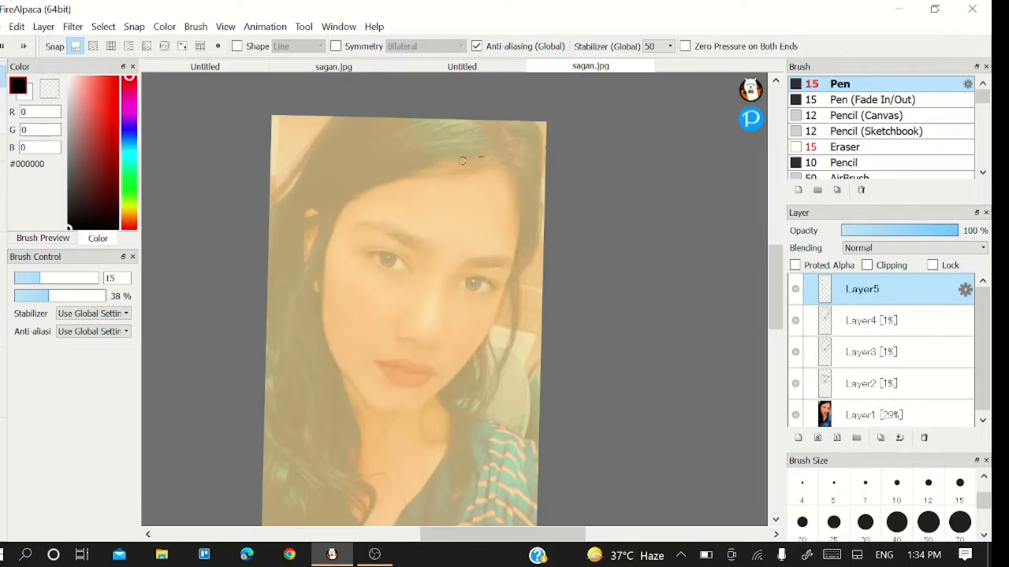
pyautogui.moveTo(479, 158)
pyautogui.mouseDown()
pyautogui.moveTo(406, 174)
pyautogui.moveTo(338, 223)
pyautogui.moveTo(322, 265)
pyautogui.moveTo(320, 337)
pyautogui.moveTo(354, 398)
pyautogui.moveTo(371, 409)
pyautogui.moveTo(427, 400)
pyautogui.moveTo(439, 369)
pyautogui.moveTo(388, 358)
pyautogui.moveTo(381, 380)
pyautogui.moveTo(418, 382)
pyautogui.moveTo(413, 340)
pyautogui.moveTo(440, 335)
pyautogui.moveTo(455, 272)
pyautogui.moveTo(510, 264)
pyautogui.moveTo(459, 281)
pyautogui.moveTo(487, 281)
pyautogui.moveTo(514, 193)
pyautogui.moveTo(461, 162)
pyautogui.moveTo(359, 230)
pyautogui.moveTo(430, 247)
pyautogui.moveTo(387, 230)
pyautogui.moveTo(359, 256)
pyautogui.moveTo(401, 256)
pyautogui.moveTo(419, 268)
pyautogui.moveTo(363, 258)
pyautogui.mouseUp()
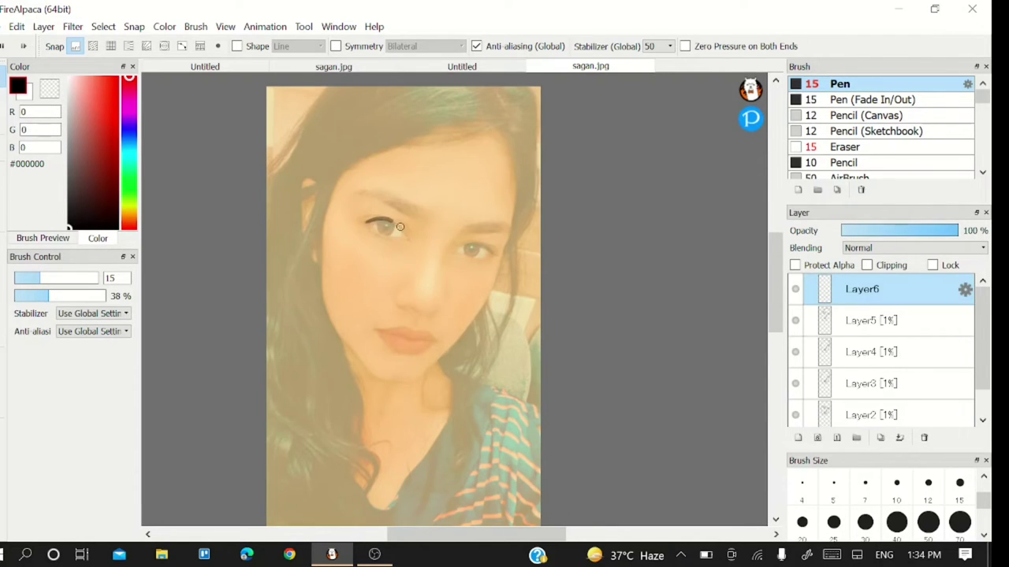
# Outline the left eye in a single Pen stroke
pyautogui.moveTo(399, 227)
pyautogui.mouseDown()
pyautogui.moveTo(411, 235)
pyautogui.moveTo(372, 229)
pyautogui.moveTo(416, 222)
pyautogui.moveTo(430, 208)
pyautogui.moveTo(347, 196)
pyautogui.moveTo(329, 239)
pyautogui.moveTo(327, 315)
pyautogui.moveTo(360, 371)
pyautogui.moveTo(396, 381)
pyautogui.moveTo(439, 341)
pyautogui.moveTo(390, 328)
pyautogui.moveTo(430, 340)
pyautogui.moveTo(398, 352)
pyautogui.moveTo(408, 281)
pyautogui.moveTo(442, 244)
pyautogui.moveTo(504, 226)
pyautogui.moveTo(511, 237)
pyautogui.moveTo(460, 246)
pyautogui.moveTo(465, 261)
pyautogui.moveTo(484, 248)
pyautogui.mouseUp()
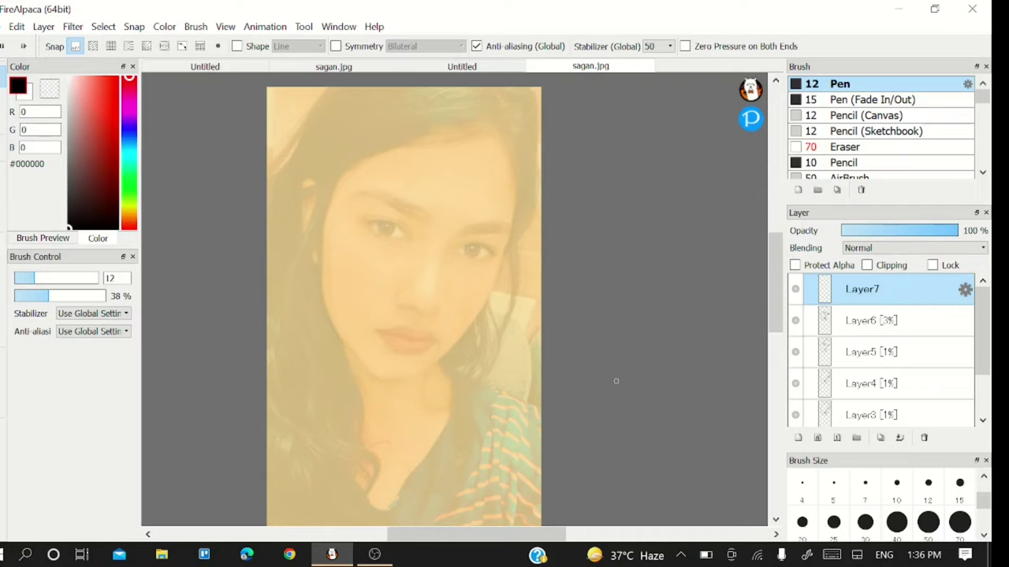
# Continue the Layer7 line through the eyebrow arc, nose, and right eyebrow and eye
pyautogui.moveTo(383, 194)
pyautogui.mouseDown()
pyautogui.moveTo(354, 212)
pyautogui.moveTo(409, 233)
pyautogui.mouseUp()
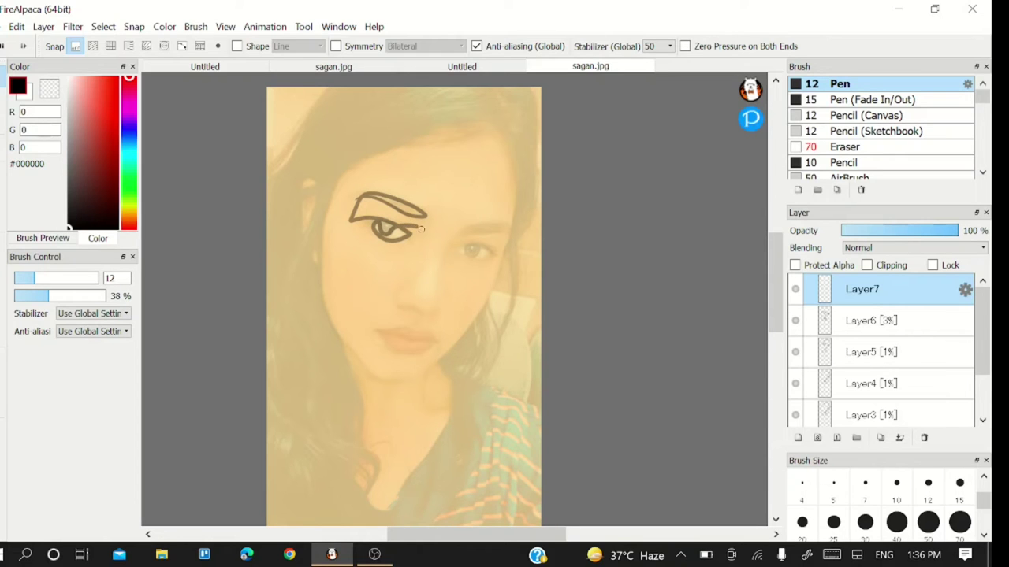
pyautogui.moveTo(429, 255)
pyautogui.mouseDown()
pyautogui.moveTo(400, 299)
pyautogui.moveTo(416, 310)
pyautogui.mouseUp()
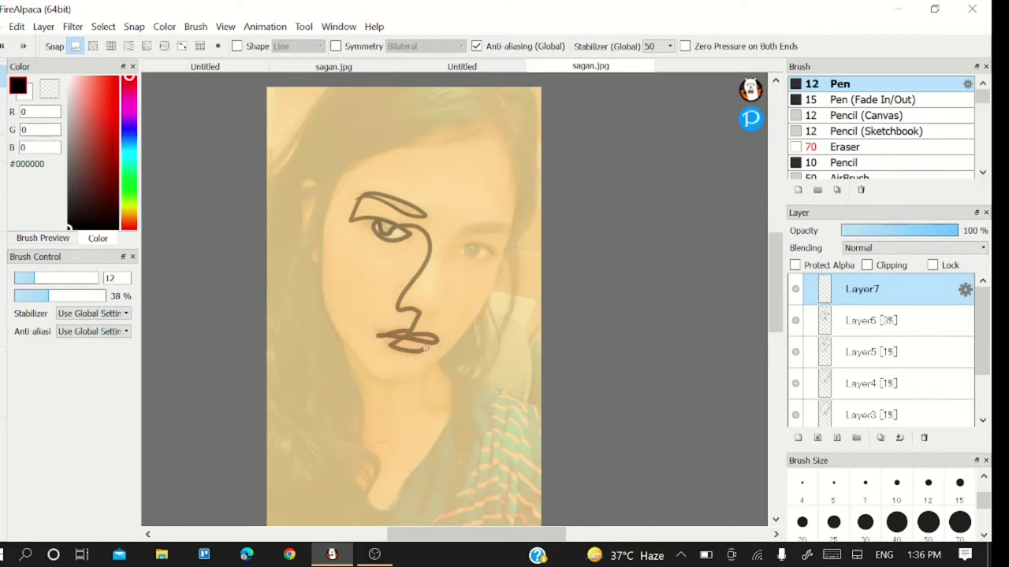
pyautogui.moveTo(437, 293)
pyautogui.mouseDown()
pyautogui.moveTo(455, 225)
pyautogui.moveTo(504, 231)
pyautogui.moveTo(465, 240)
pyautogui.moveTo(492, 256)
pyautogui.mouseUp()
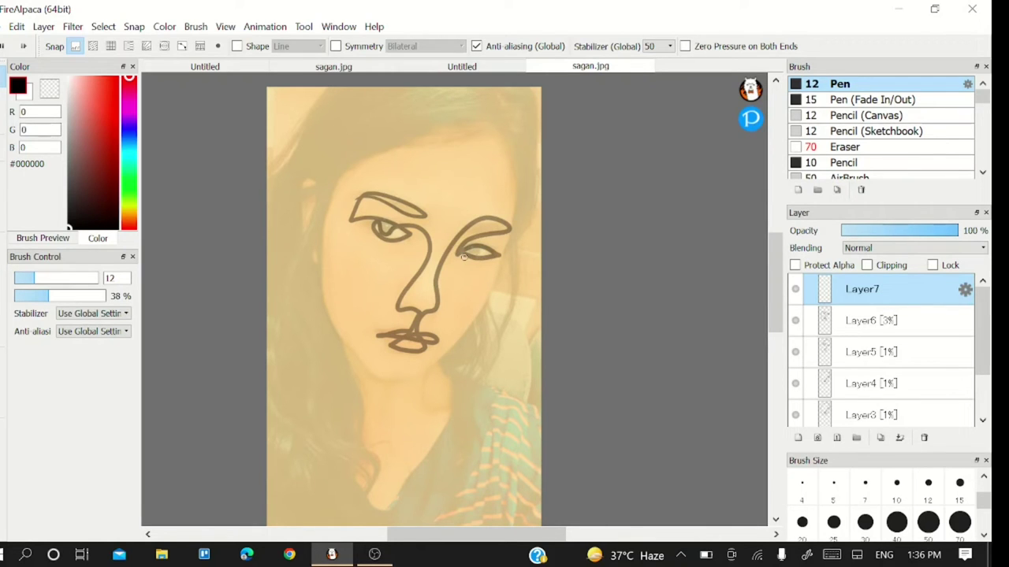
pyautogui.scroll(-3, 883, 355)
# Make Layer8 the active layer and set its opacity to 37%
pyautogui.click(874, 411)
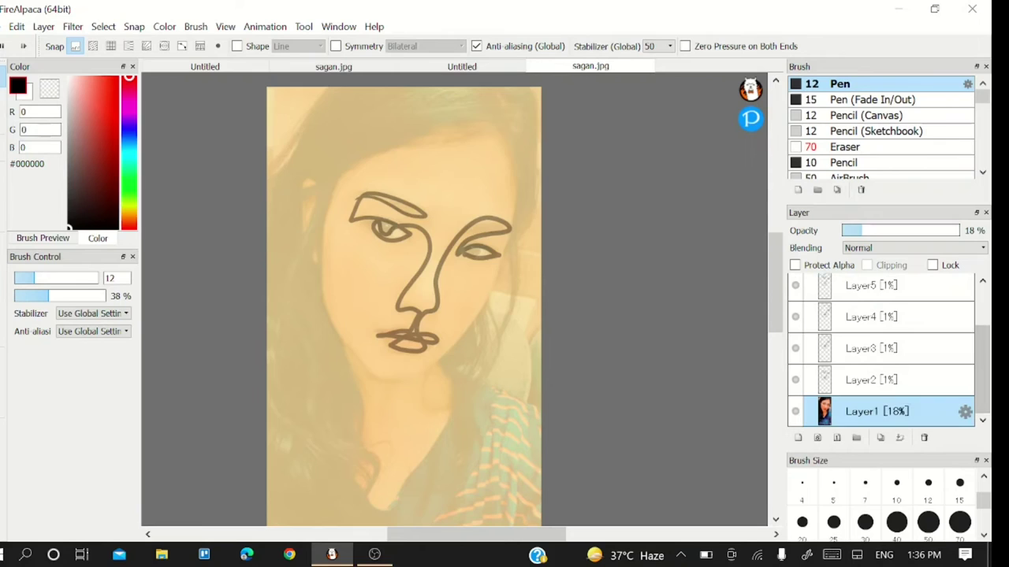
pyautogui.scroll(3, 883, 331)
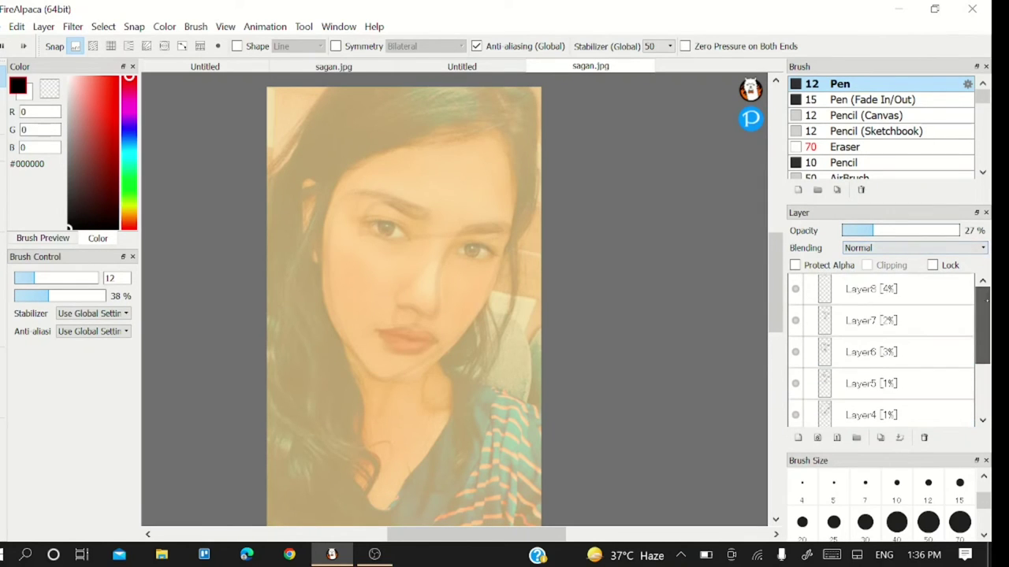
pyautogui.click(875, 288)
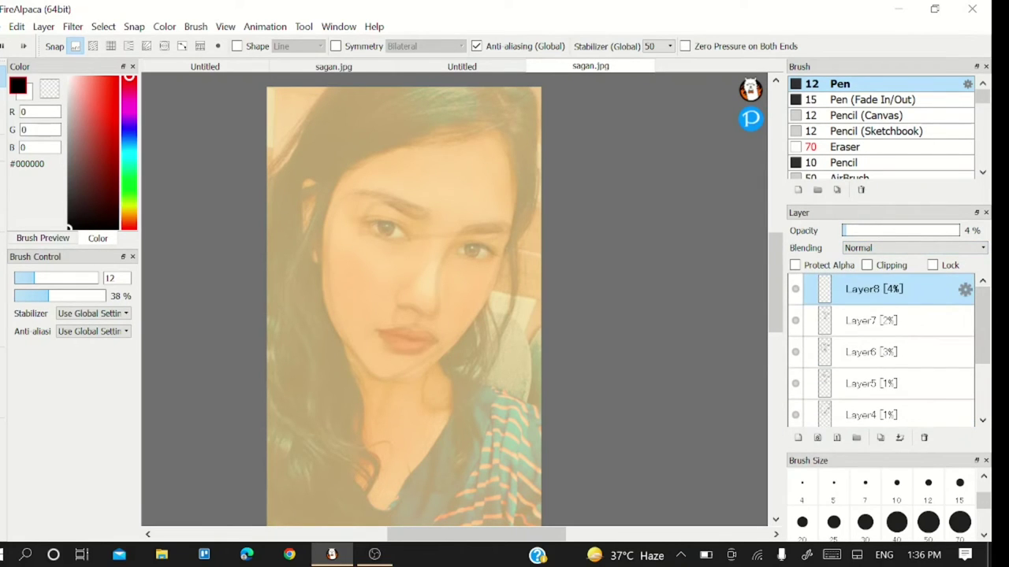
pyautogui.click(885, 231)
# Trace the hairline, left cheek, jaw, nose and lips as one-line face on Layer8
pyautogui.moveTo(478, 130); pyautogui.dragTo(351, 171)
pyautogui.moveTo(323, 250); pyautogui.dragTo(323, 302)
pyautogui.moveTo(348, 345)
pyautogui.mouseDown()
pyautogui.moveTo(495, 276)
pyautogui.moveTo(496, 233)
pyautogui.mouseUp()
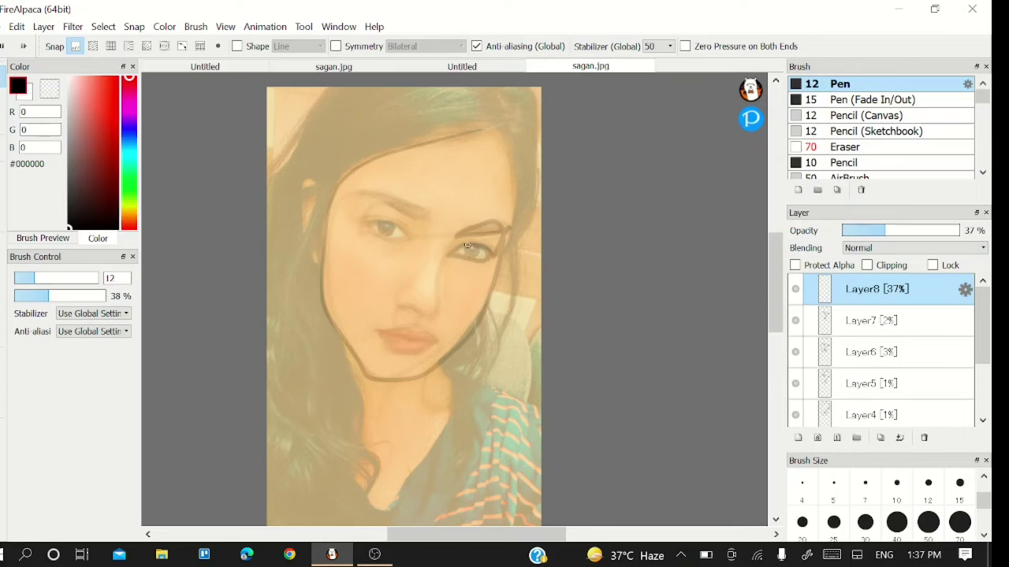
pyautogui.moveTo(405, 280)
pyautogui.mouseDown()
pyautogui.moveTo(365, 191)
pyautogui.moveTo(405, 227)
pyautogui.mouseUp()
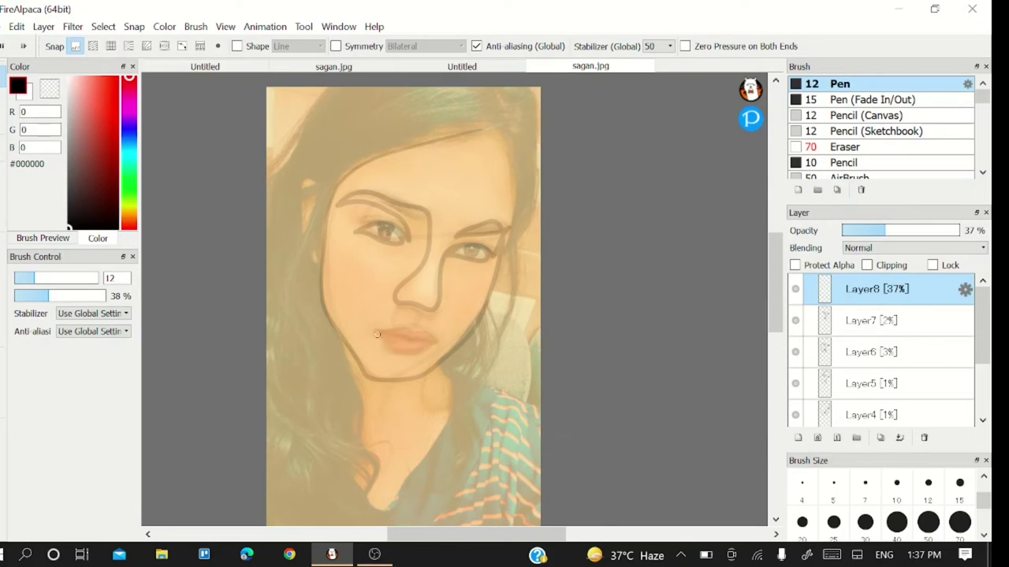
pyautogui.moveTo(435, 342)
pyautogui.mouseDown()
pyautogui.moveTo(378, 332)
pyautogui.moveTo(430, 341)
pyautogui.mouseUp()
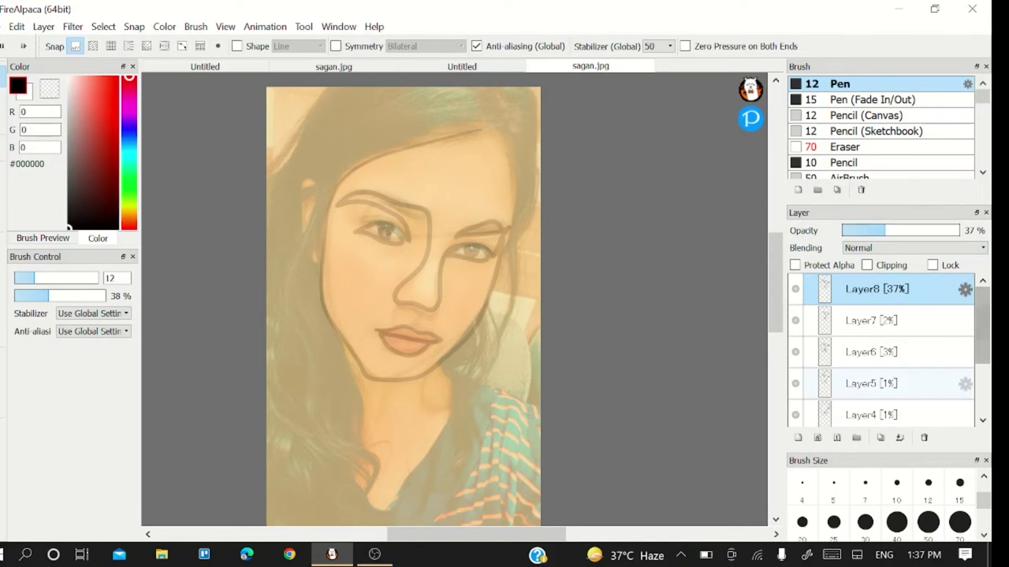
# Select the photo layer, Layer1, in the layers panel
pyautogui.scroll(-3, 906, 378)
pyautogui.click(875, 411)
pyautogui.click(863, 230)
# Fade the photo to 1% and trace hair, right eye and lips in one line on Layer9
pyautogui.moveTo(864, 230); pyautogui.dragTo(837, 245)
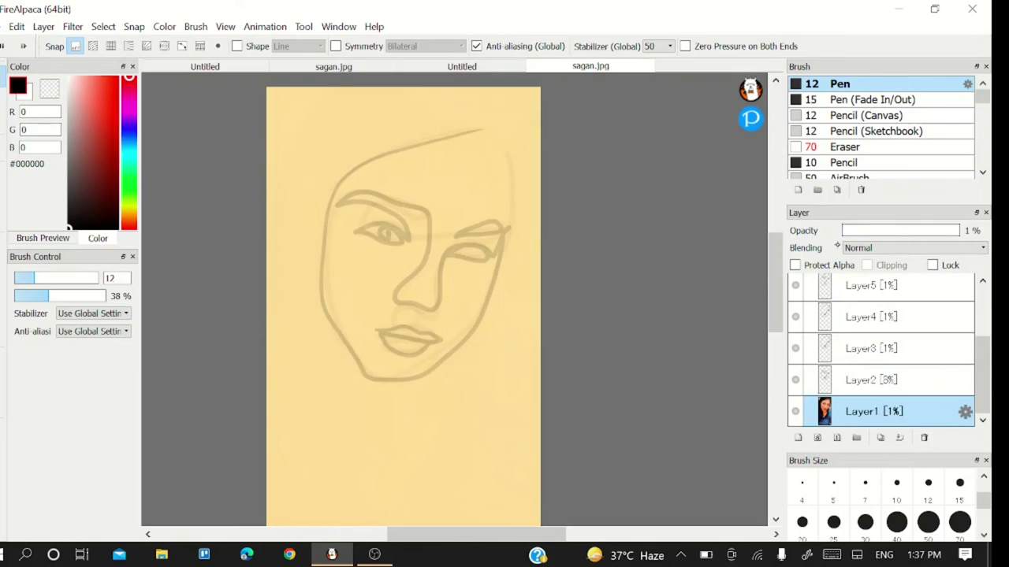
pyautogui.moveTo(516, 244)
pyautogui.mouseDown()
pyautogui.moveTo(337, 104)
pyautogui.moveTo(332, 487)
pyautogui.moveTo(286, 450)
pyautogui.moveTo(286, 239)
pyautogui.moveTo(395, 157)
pyautogui.moveTo(523, 111)
pyautogui.moveTo(498, 104)
pyautogui.moveTo(510, 228)
pyautogui.moveTo(445, 251)
pyautogui.moveTo(435, 298)
pyautogui.moveTo(403, 306)
pyautogui.moveTo(413, 203)
pyautogui.moveTo(359, 193)
pyautogui.moveTo(404, 212)
pyautogui.moveTo(359, 234)
pyautogui.moveTo(402, 245)
pyautogui.moveTo(381, 238)
pyautogui.mouseUp()
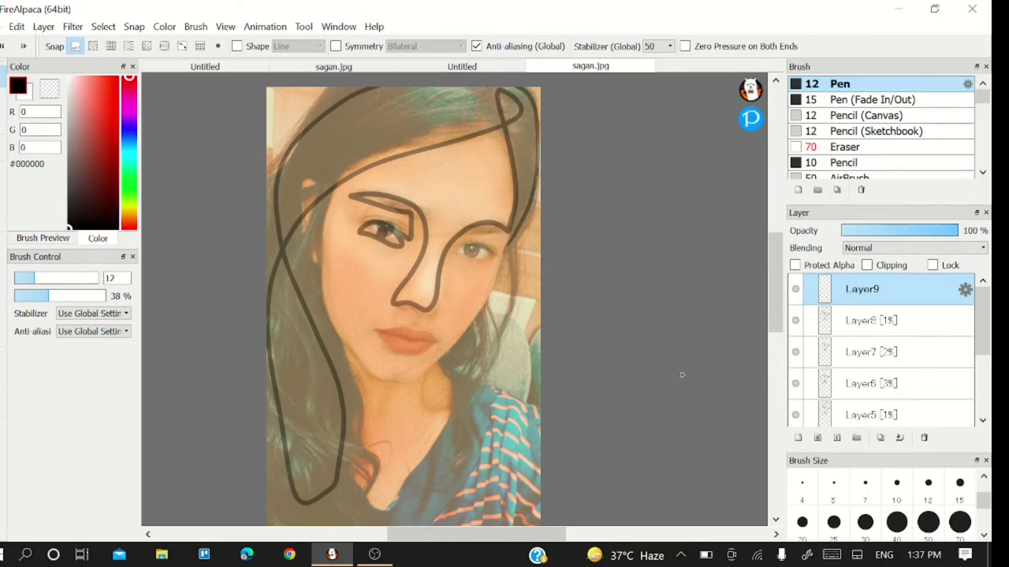
pyautogui.moveTo(489, 247)
pyautogui.mouseDown()
pyautogui.moveTo(424, 372)
pyautogui.moveTo(349, 175)
pyautogui.moveTo(323, 260)
pyautogui.moveTo(355, 377)
pyautogui.moveTo(363, 498)
pyautogui.moveTo(315, 508)
pyautogui.mouseUp()
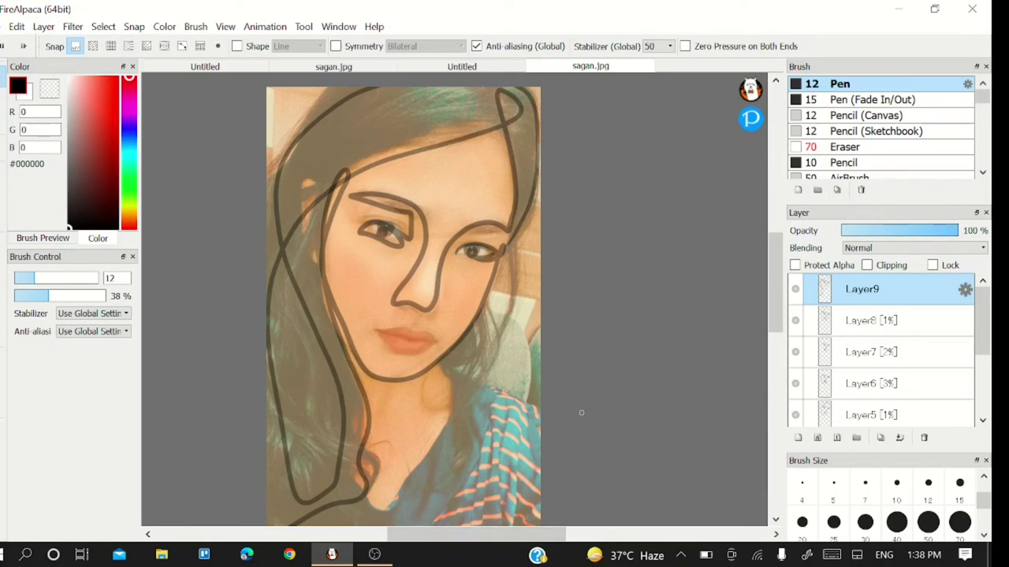
pyautogui.moveTo(381, 334)
pyautogui.mouseDown()
pyautogui.moveTo(433, 339)
pyautogui.moveTo(375, 331)
pyautogui.moveTo(400, 352)
pyautogui.moveTo(418, 336)
pyautogui.moveTo(402, 357)
pyautogui.mouseUp()
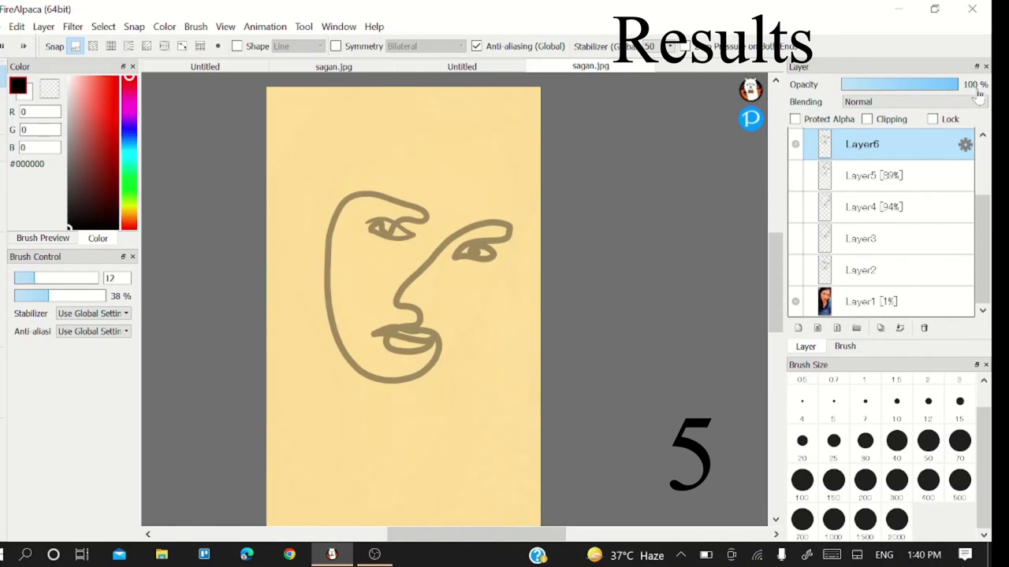
# Scroll the layers panel up and down to review the finished drawing layers
pyautogui.scroll(3, 883, 220)
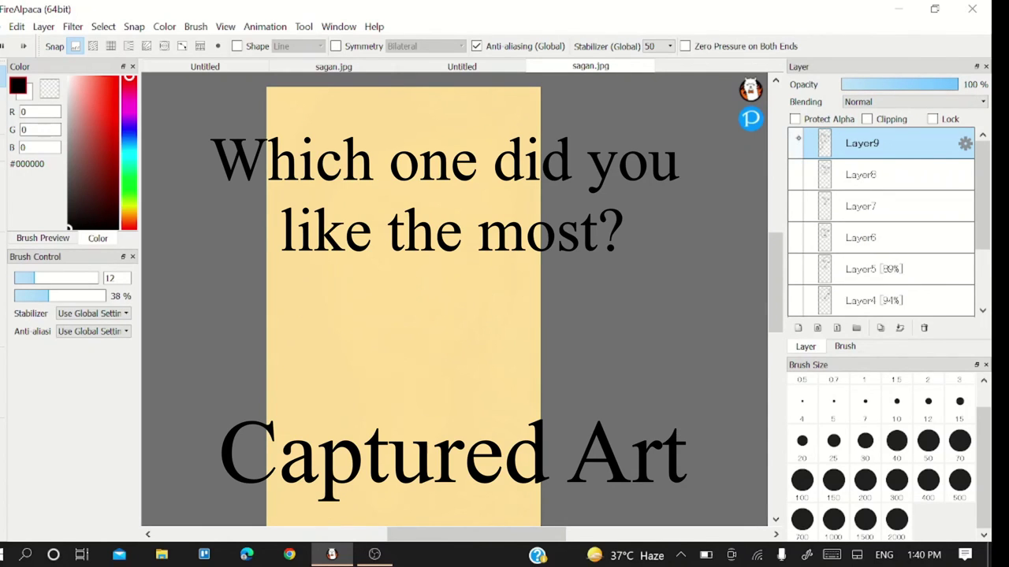
pyautogui.scroll(-3, 988, 294)
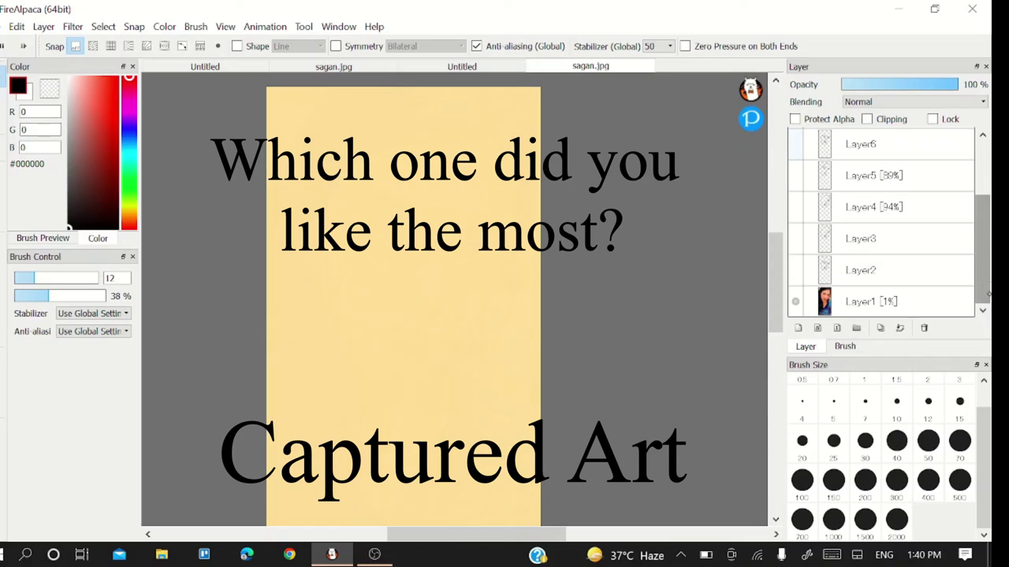